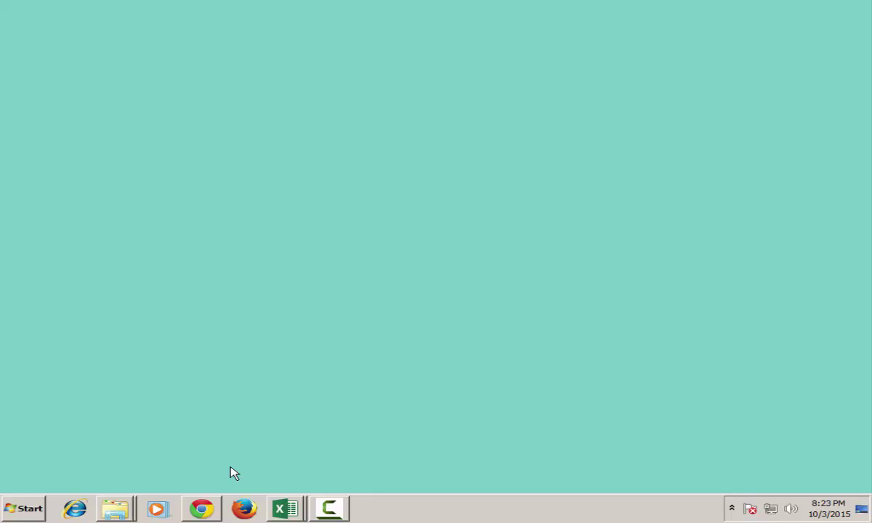
Step: Switch to Chrome and read the Temporary file definition, highlighting the term "foo file"
click(203, 510)
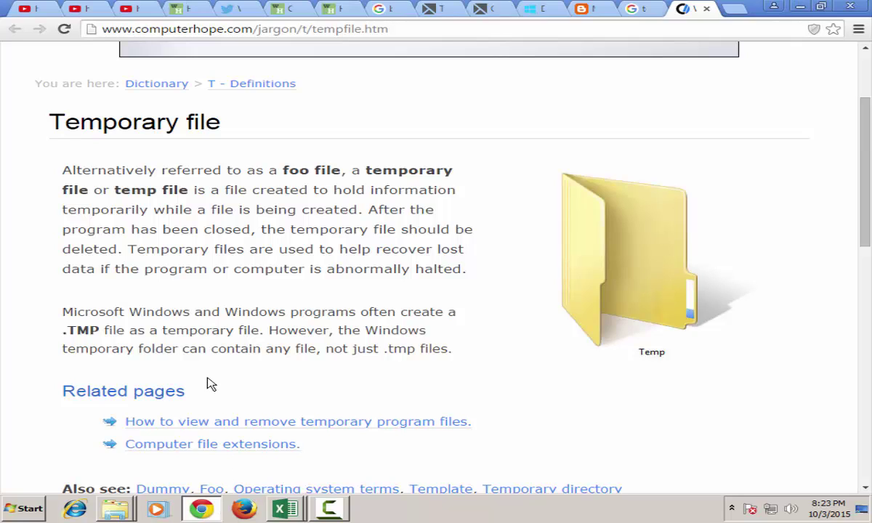
drag(283, 169, 346, 170)
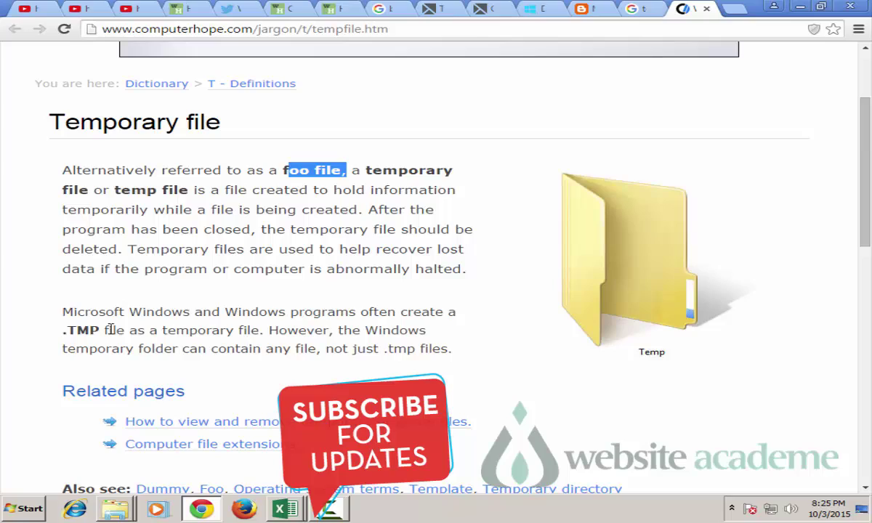
Step: Switch to the open Temp folder window in Windows Explorer and highlight its full folder path
click(115, 509)
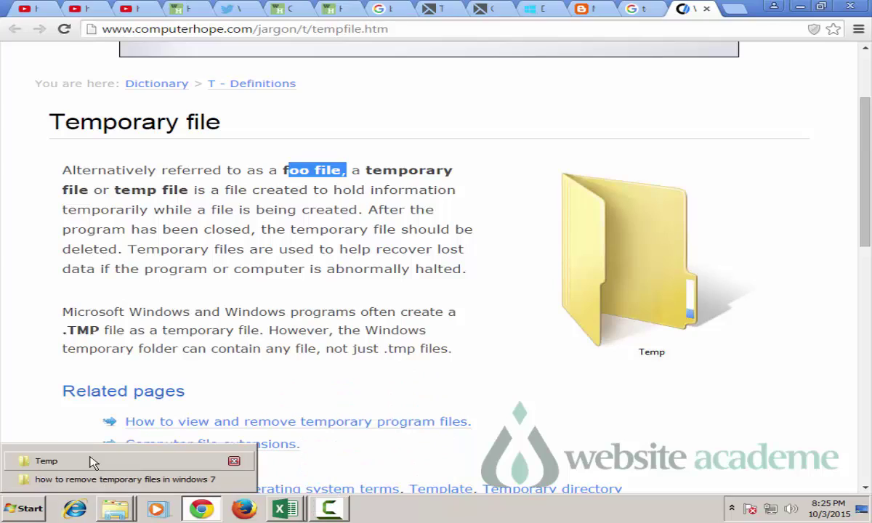
click(64, 463)
click(385, 45)
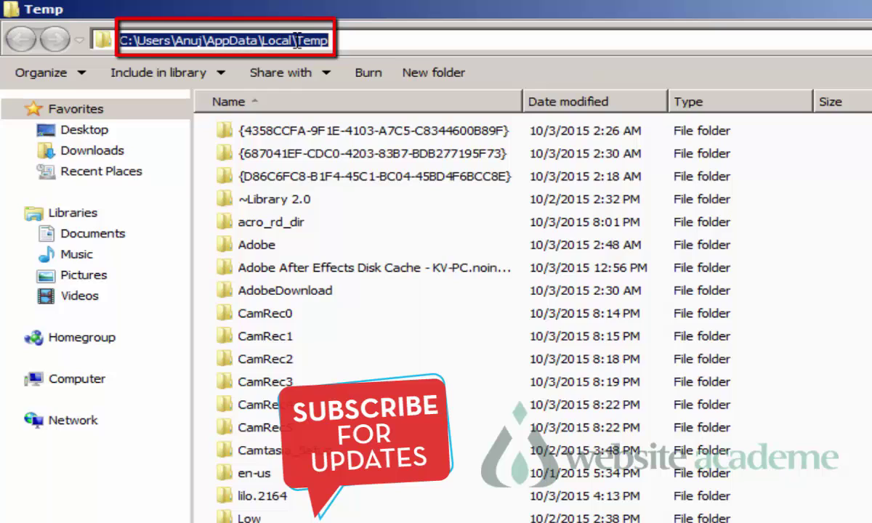
drag(396, 40, 113, 64)
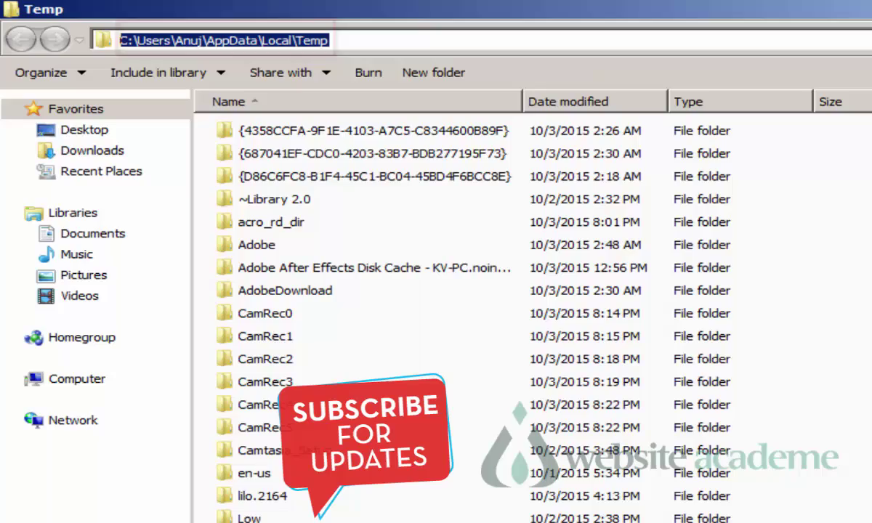
Step: Select every item in the Temp folder to review its contents, and clear the selection
drag(807, 120, 509, 519)
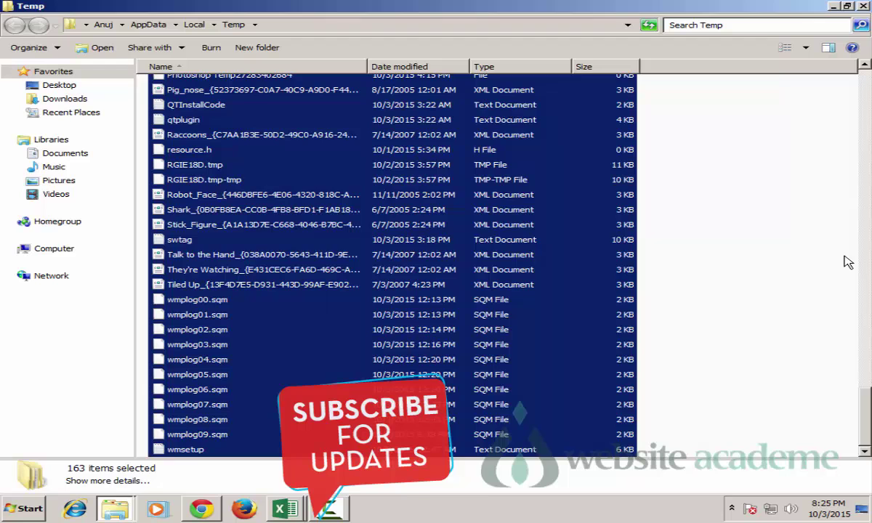
click(788, 206)
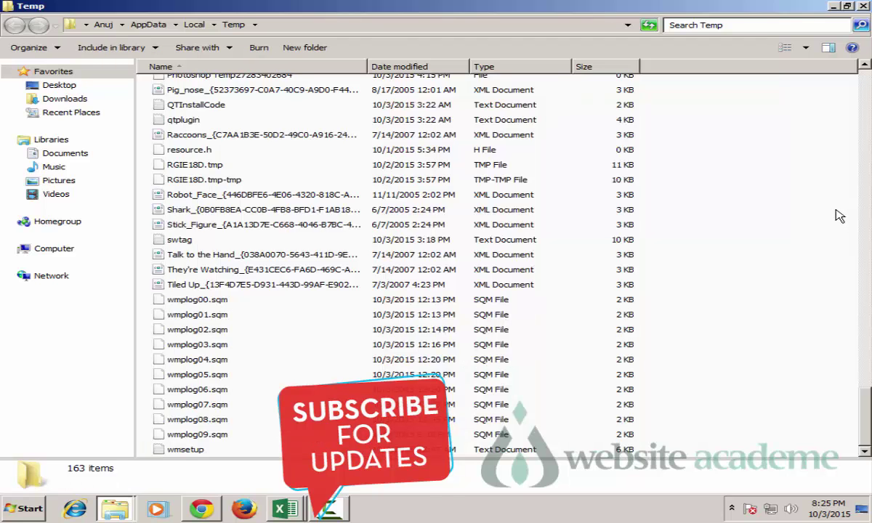
click(413, 25)
key(Escape)
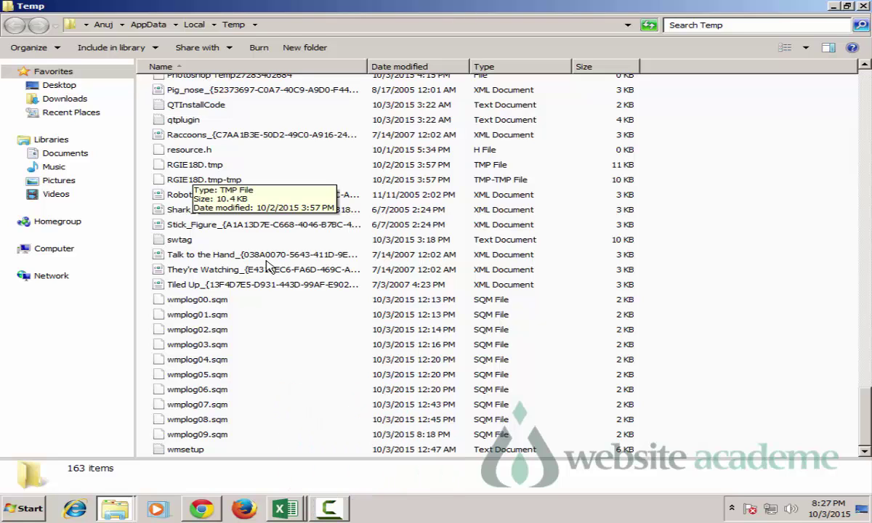
Step: Open the temporary files folder by running the command %temp% from the Run dialog, and maximize its window
click(24, 512)
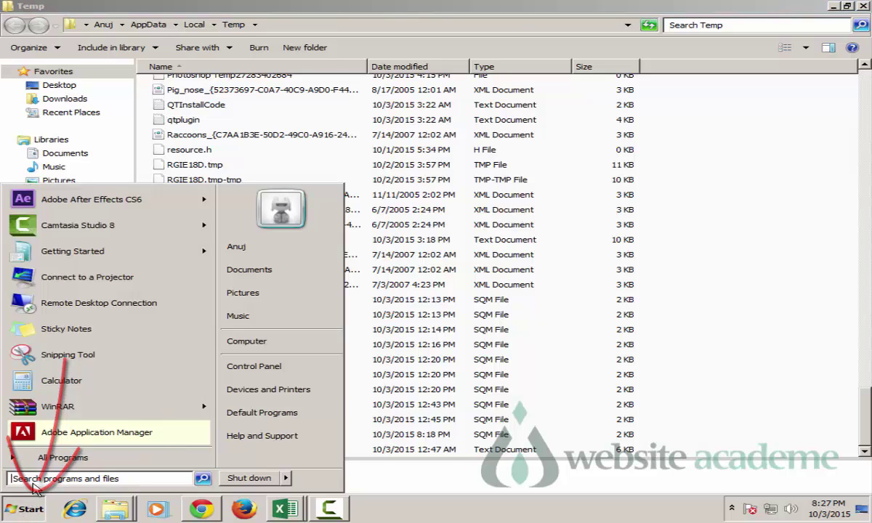
text(run)
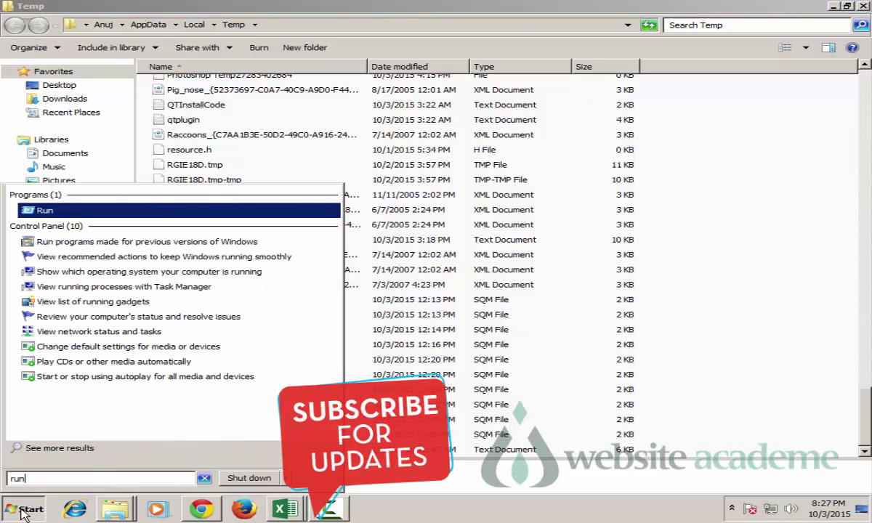
key(Return)
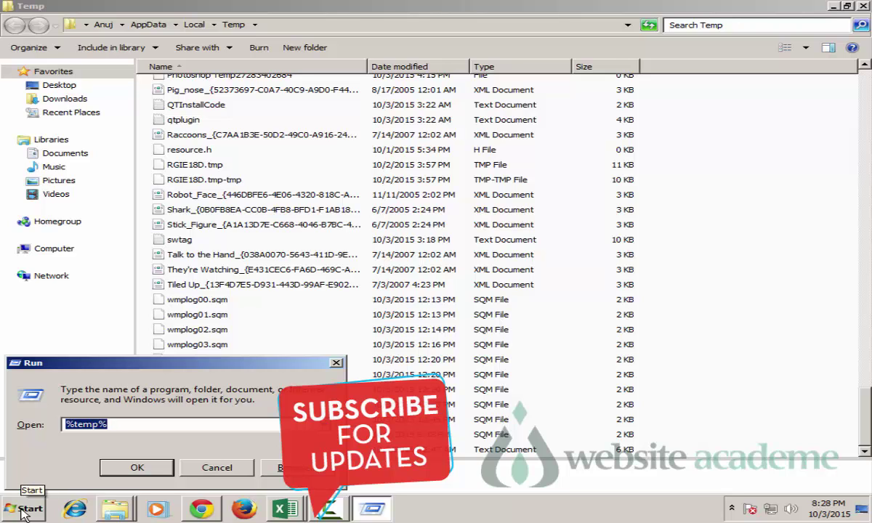
text(%t)
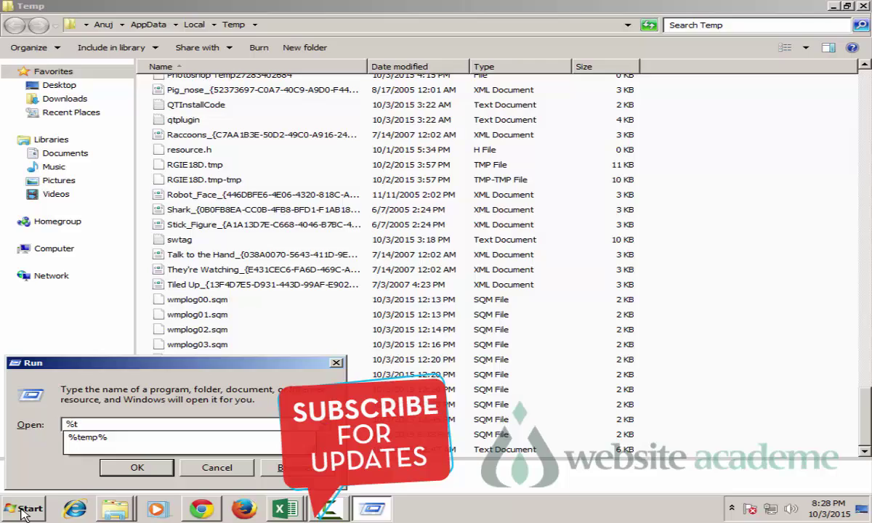
text(emp)
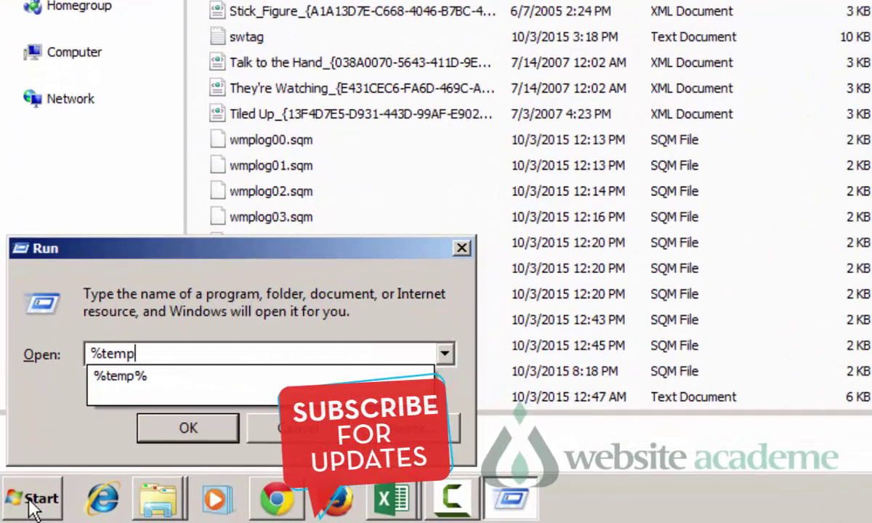
text(%)
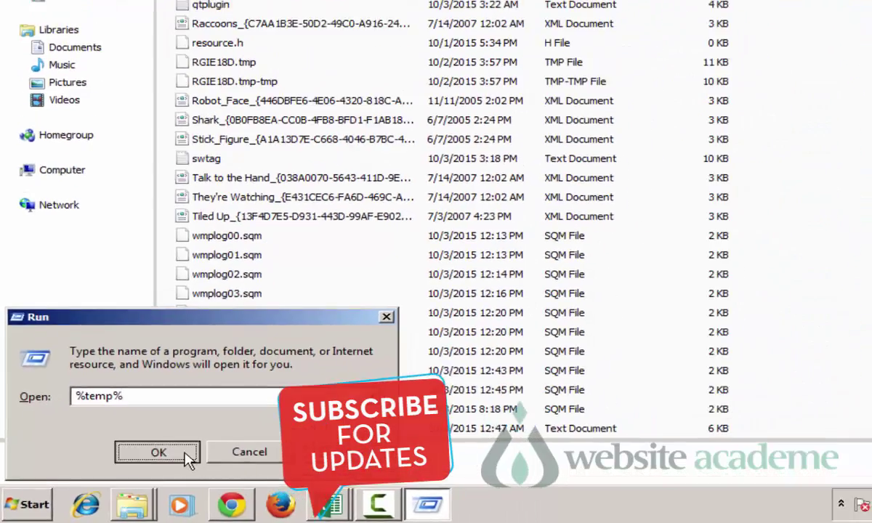
click(186, 455)
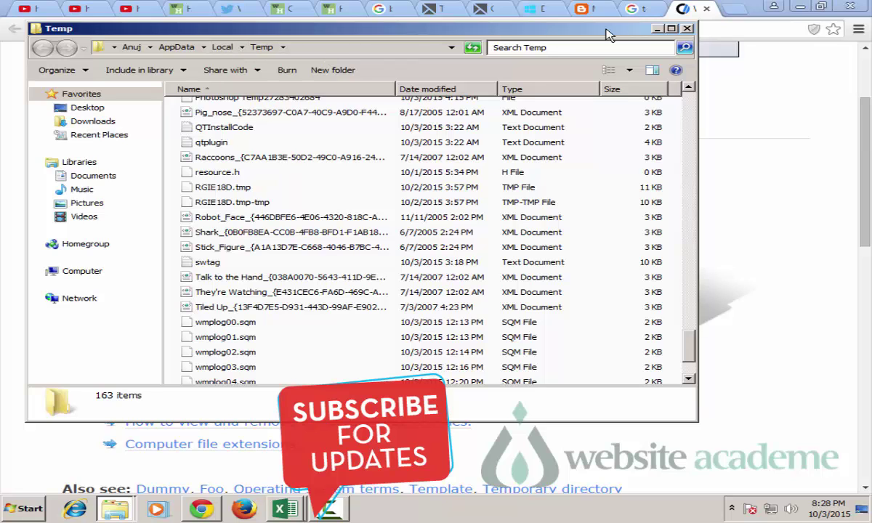
click(671, 28)
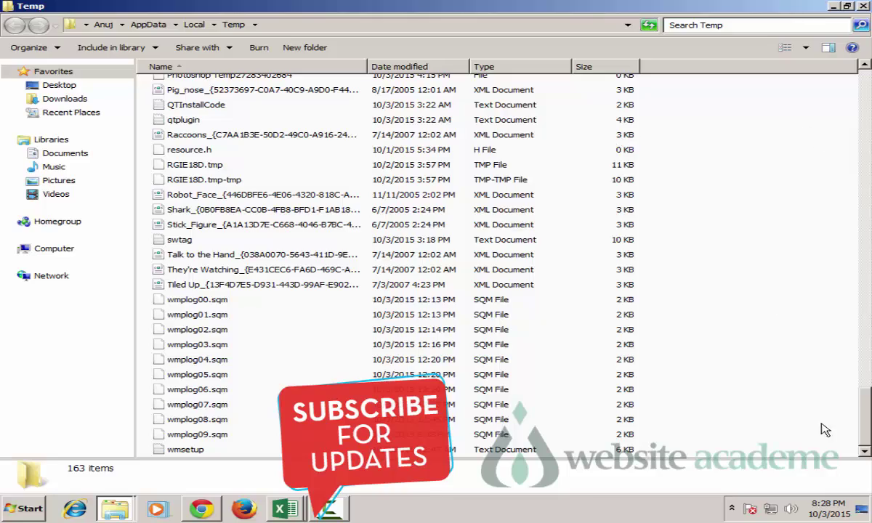
Step: Select all items in the Temp folder, show their Delete option without using it, and minimize the folder window
scroll(694, 425, up, 20)
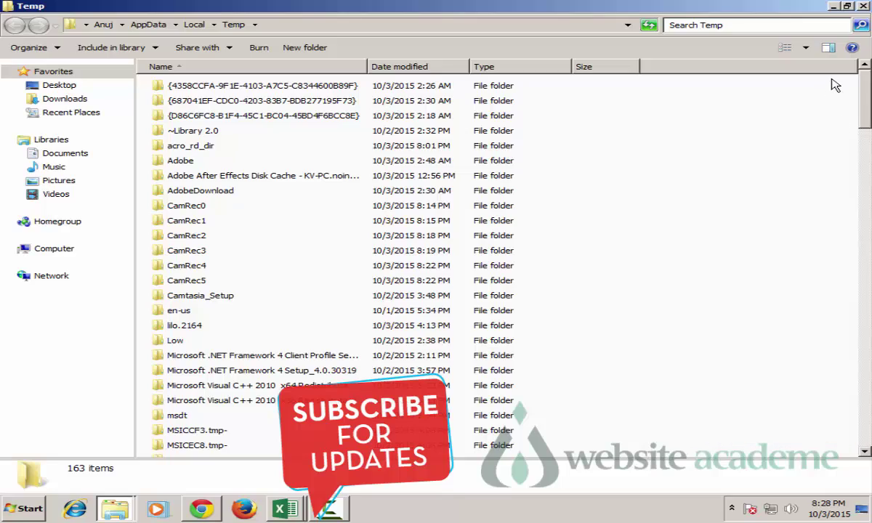
drag(832, 78, 149, 465)
right_click(260, 294)
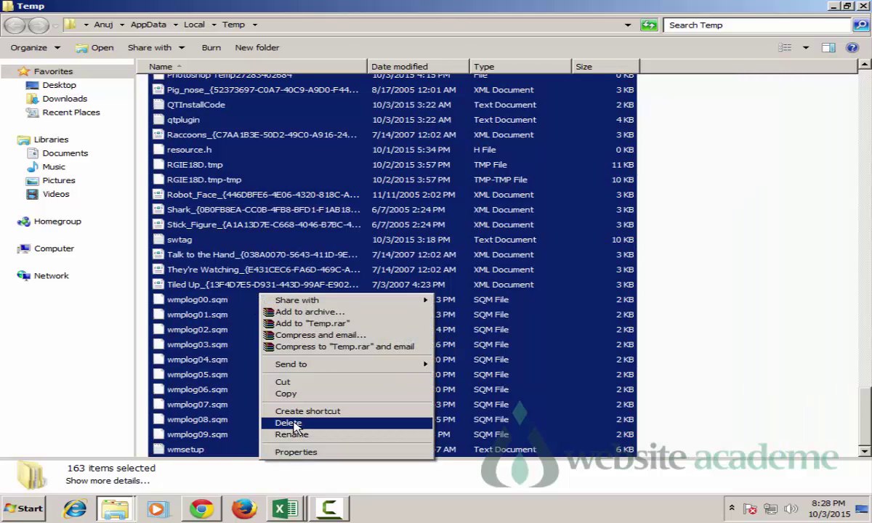
click(837, 263)
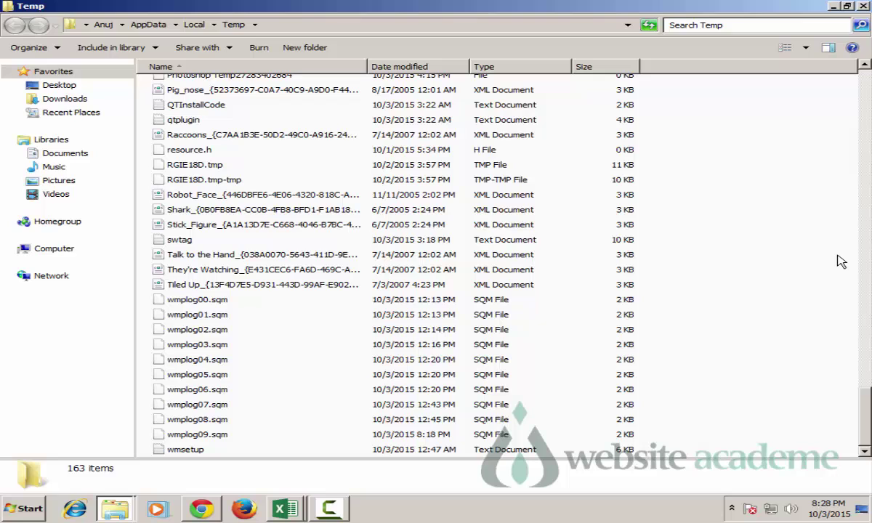
click(834, 7)
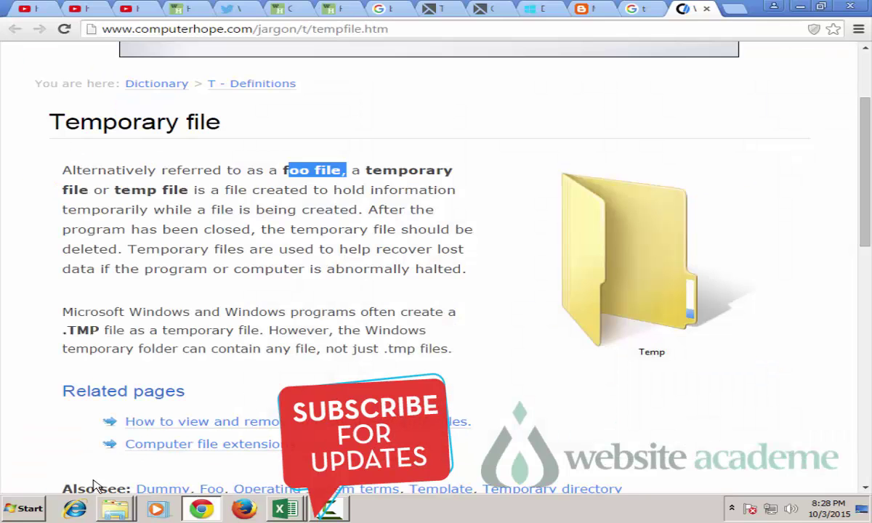
Step: Find and launch the Disk Cleanup utility and start its scan of drive (C:)
click(21, 510)
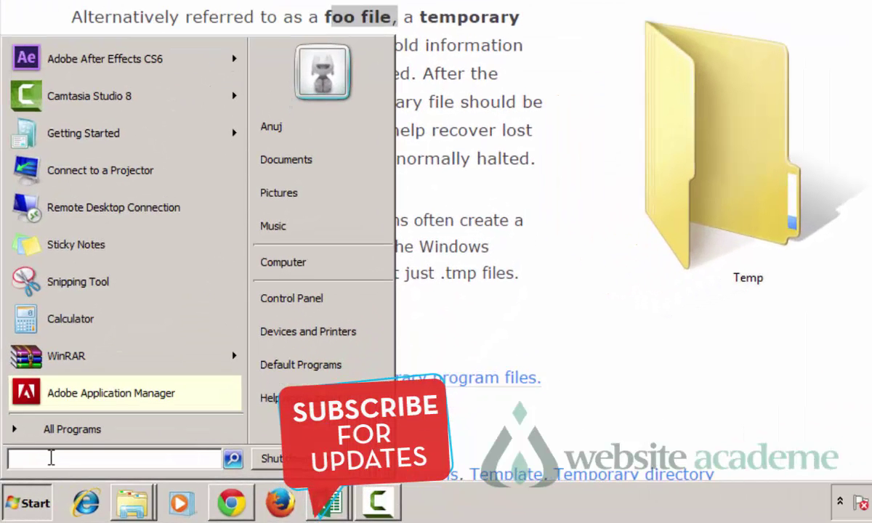
text(disk)
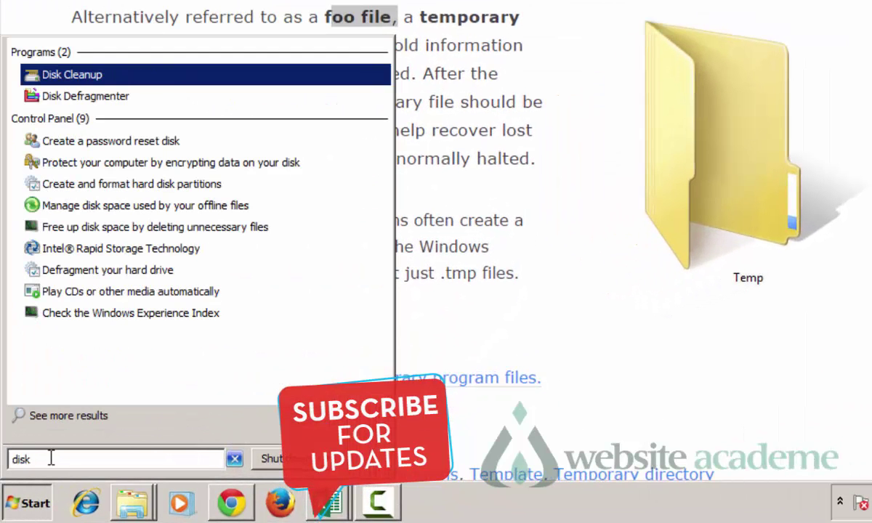
text( cle)
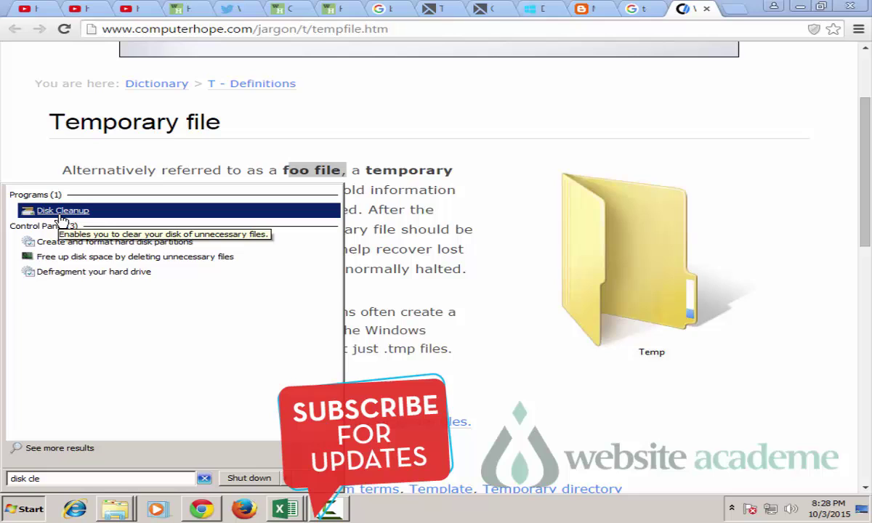
click(63, 211)
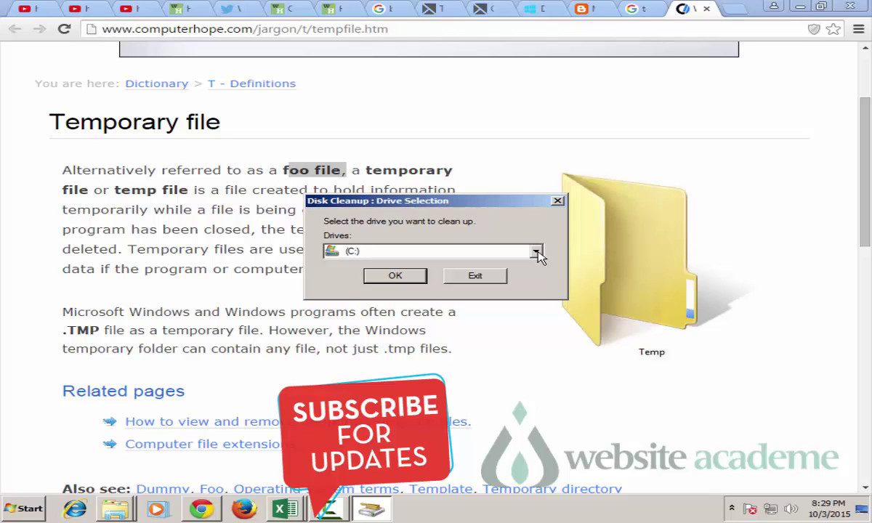
click(537, 253)
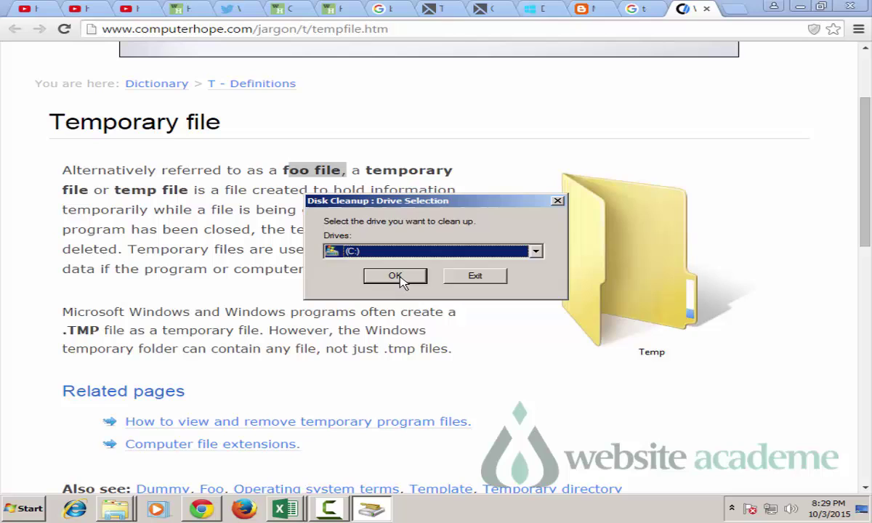
click(397, 277)
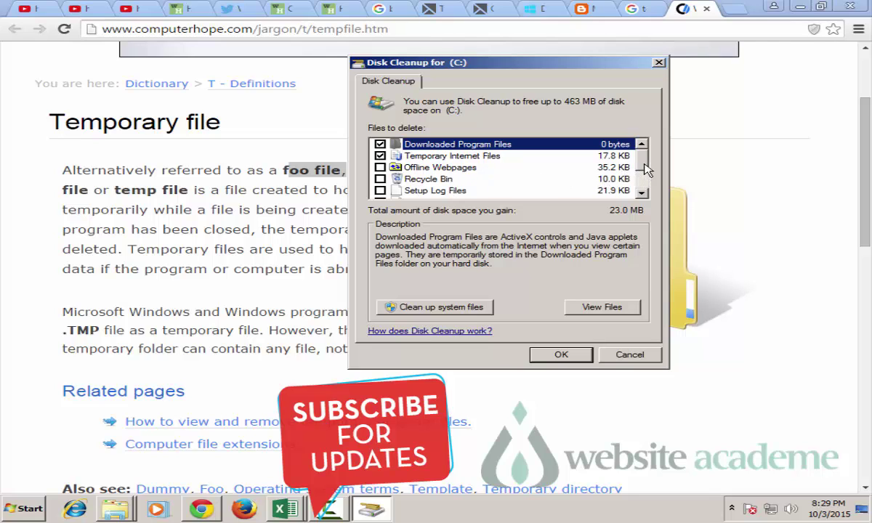
Step: Add Recycle Bin and Temporary files to the drive (C:) cleanup selection and permanently delete the selected files
scroll(645, 168, down, 1)
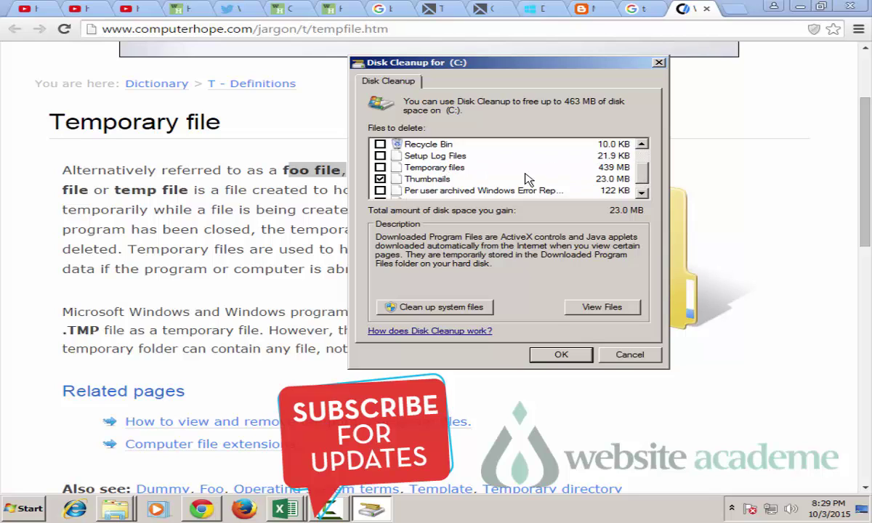
drag(642, 180, 642, 189)
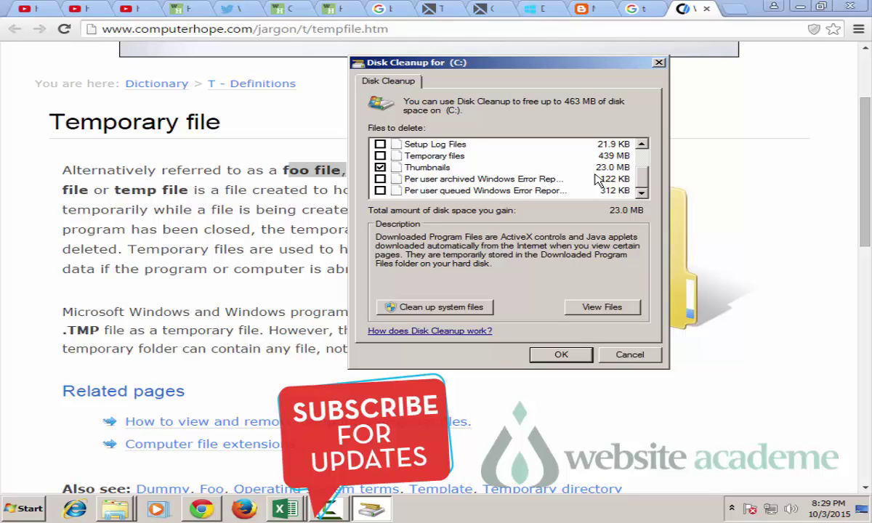
drag(640, 186, 640, 166)
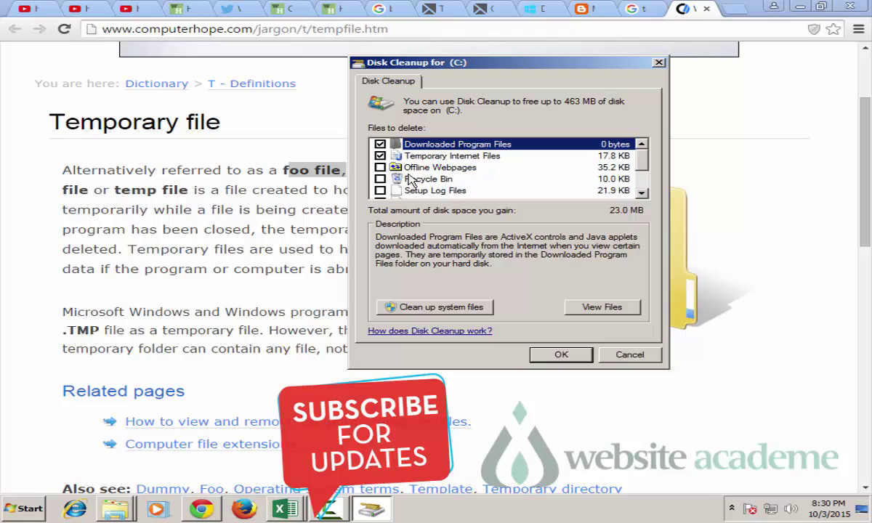
click(380, 179)
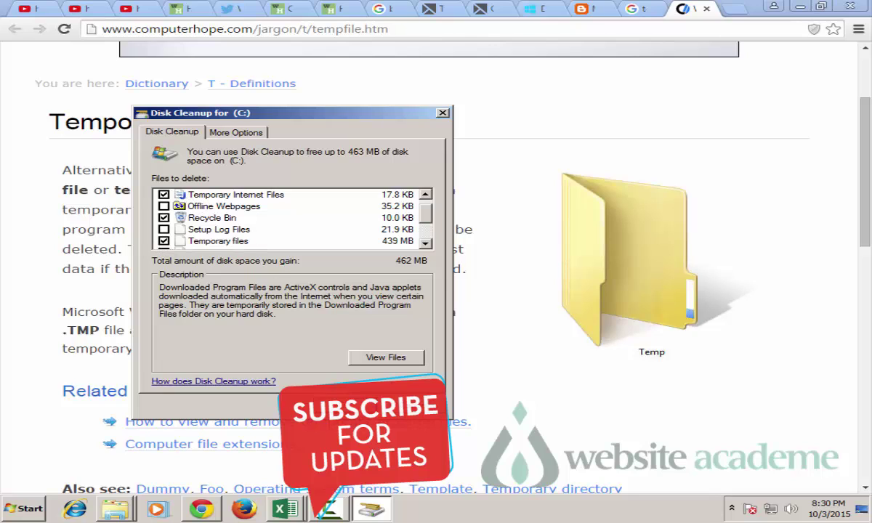
key(Return)
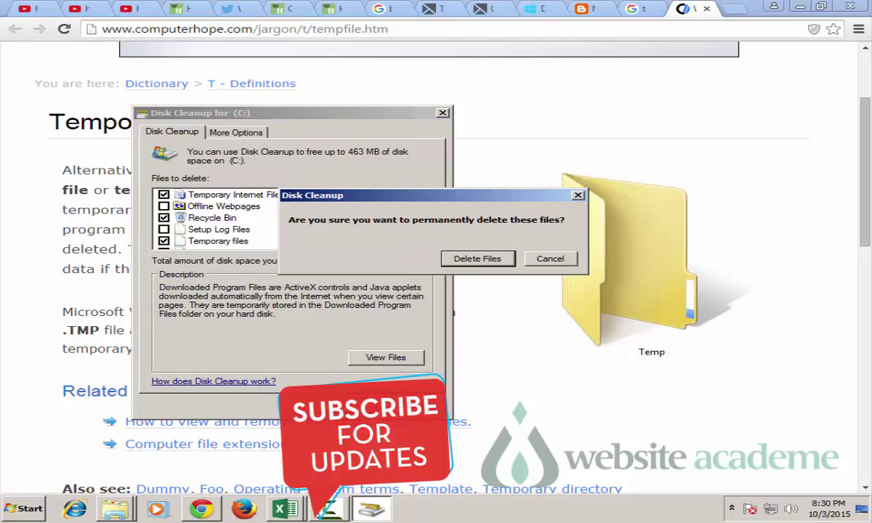
click(468, 259)
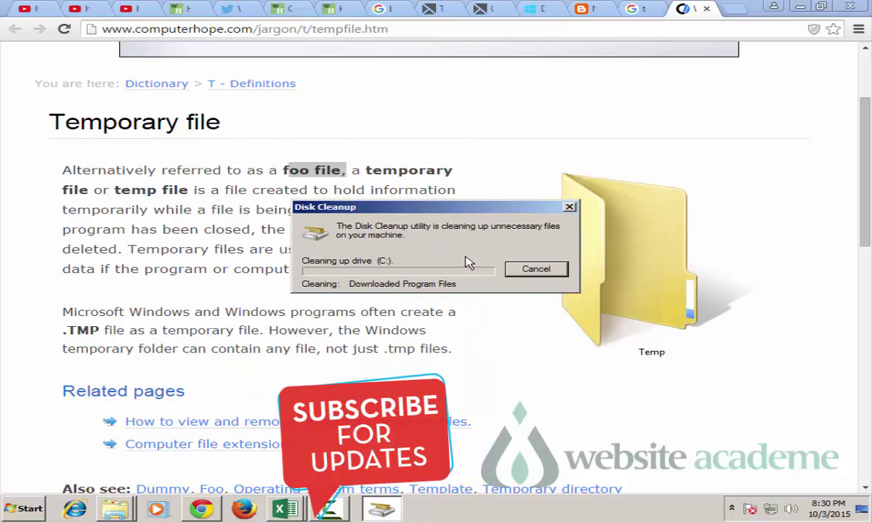